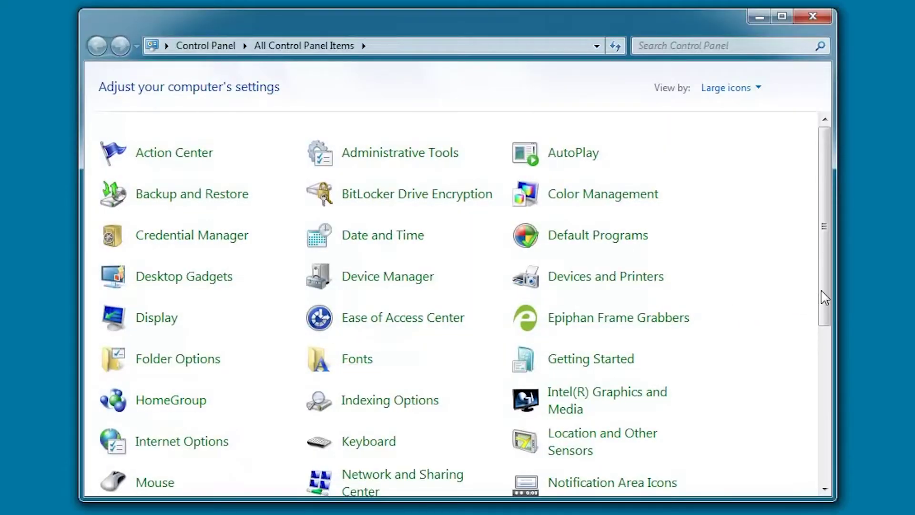
Switch Windows Update to 'Never check for updates (not recommended)', save, and close the window
drag(827, 286, 813, 453)
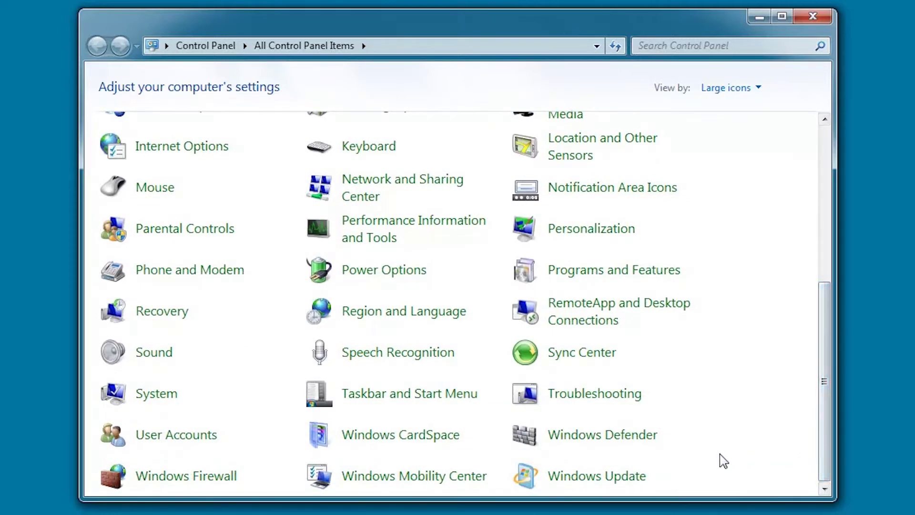
click(626, 479)
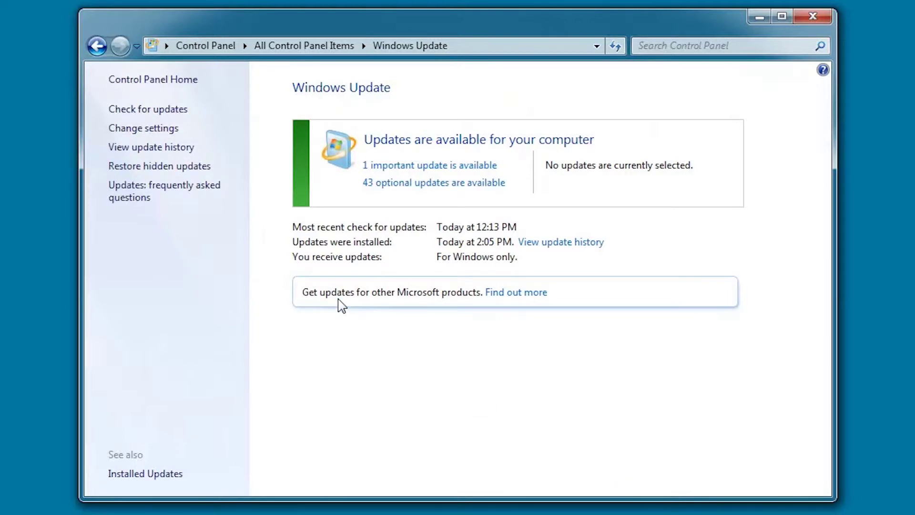
click(175, 138)
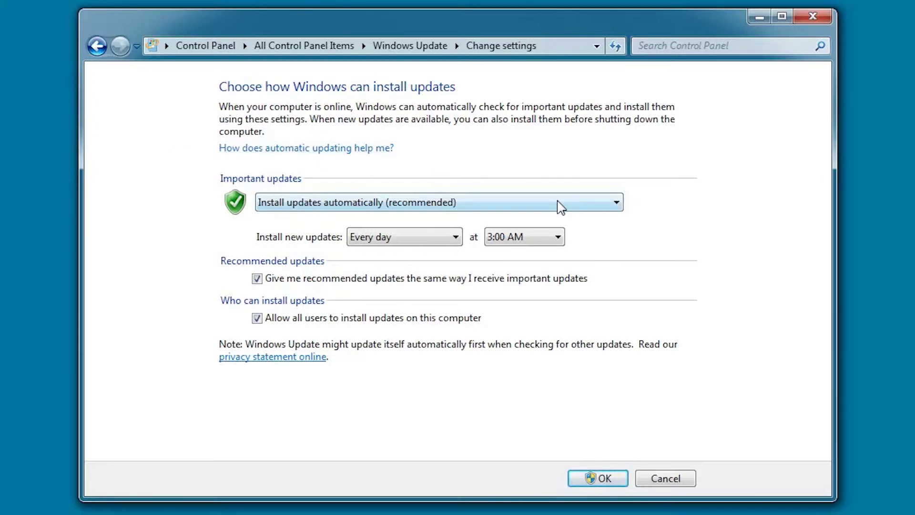
click(620, 208)
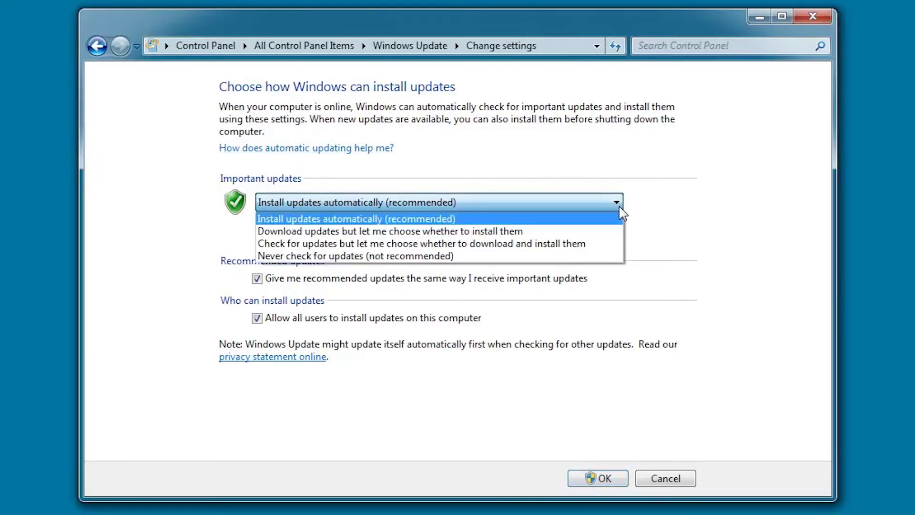
click(442, 257)
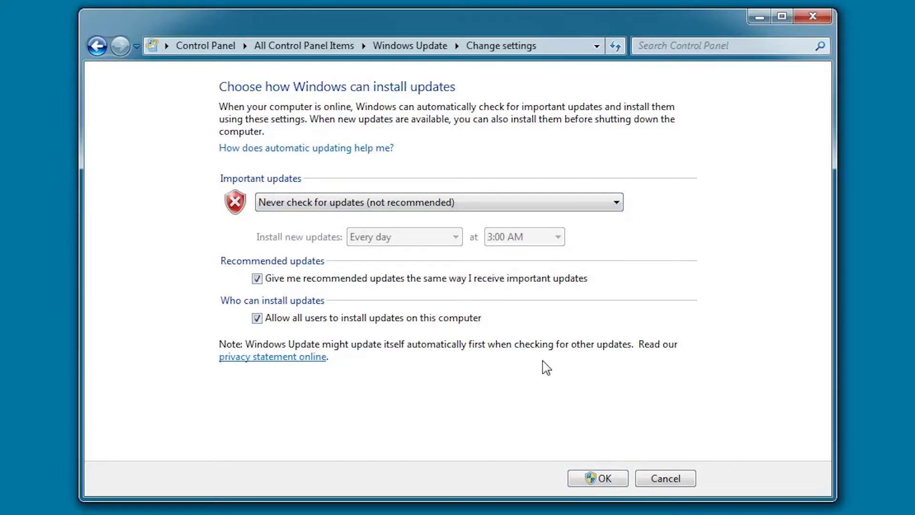
click(612, 485)
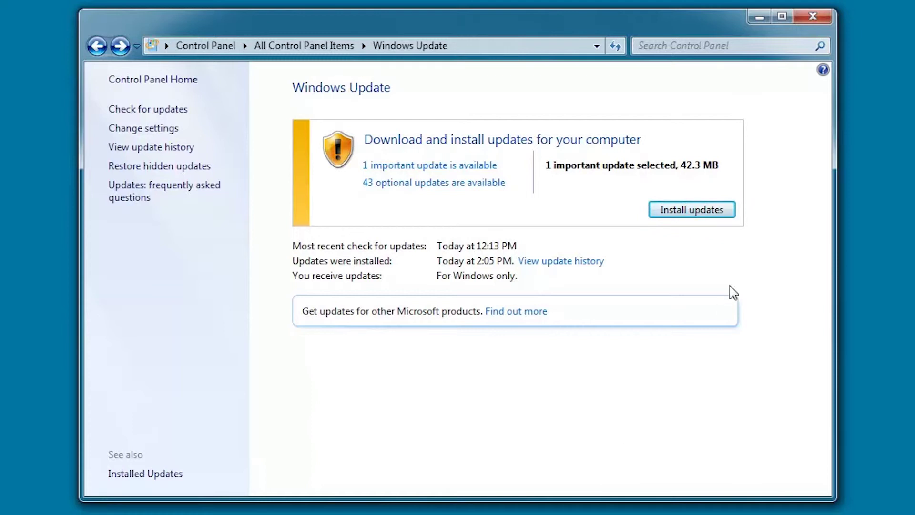
click(813, 18)
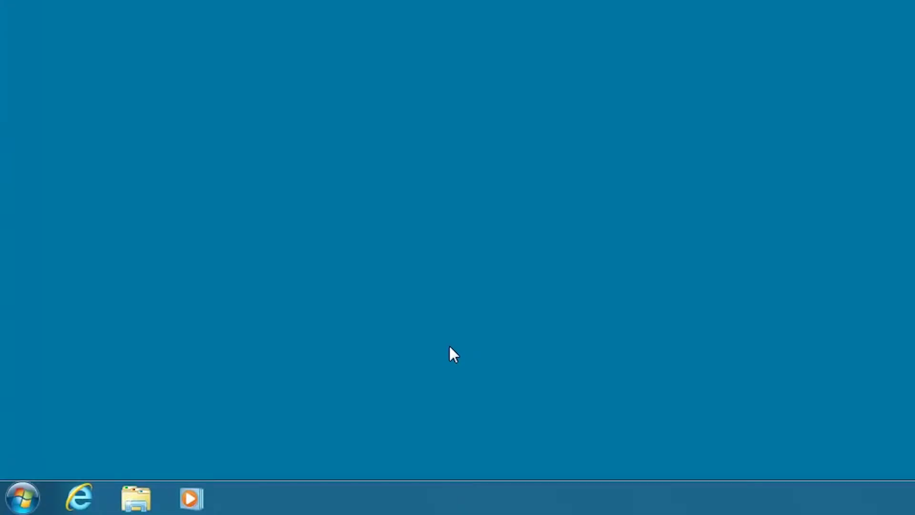
Run Install from C:\HP Universal Print Driver\pcl 6 v.5.6.5.xxxxx in Windows Explorer
click(146, 501)
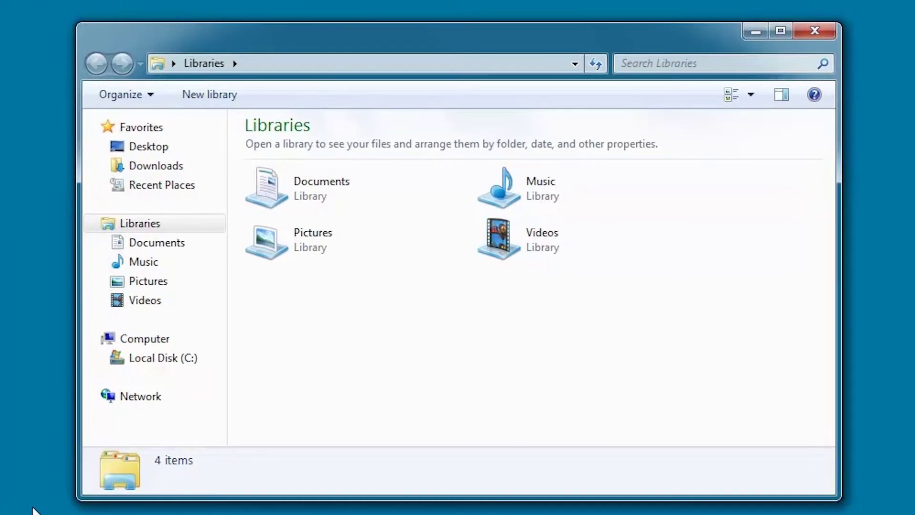
click(157, 361)
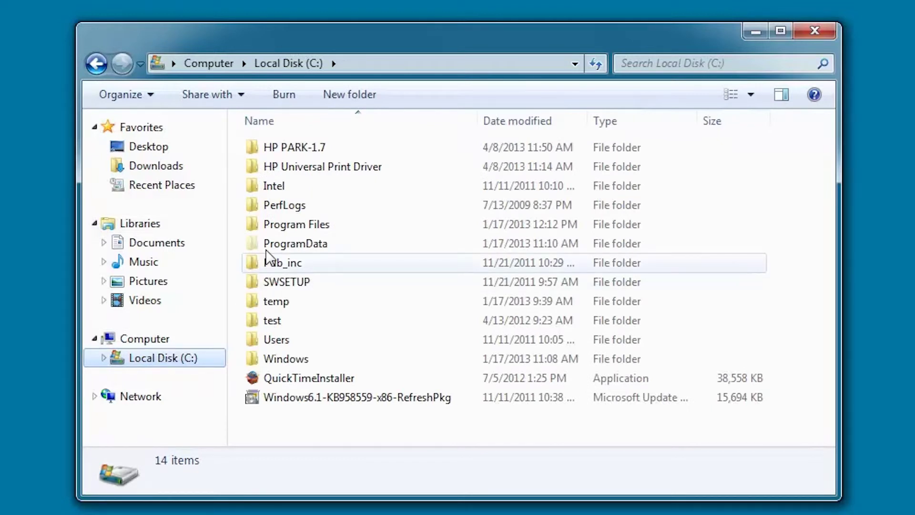
double_click(299, 171)
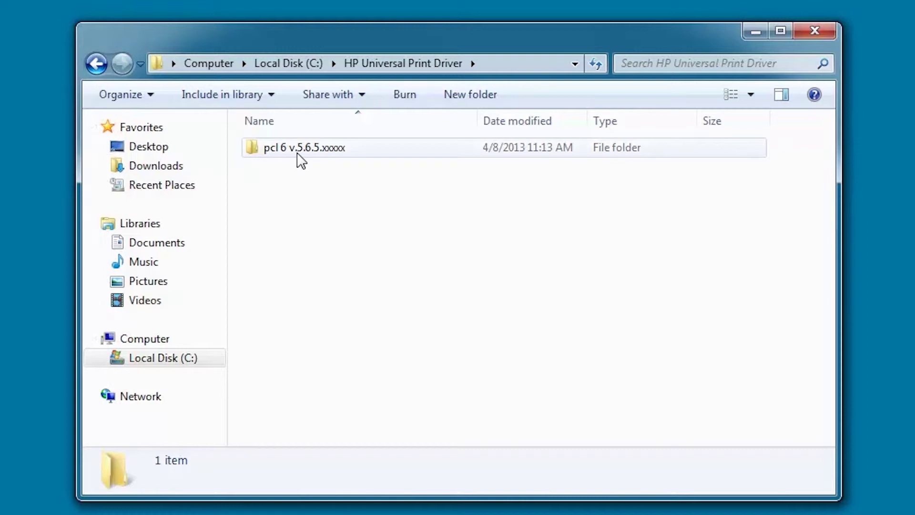
double_click(298, 149)
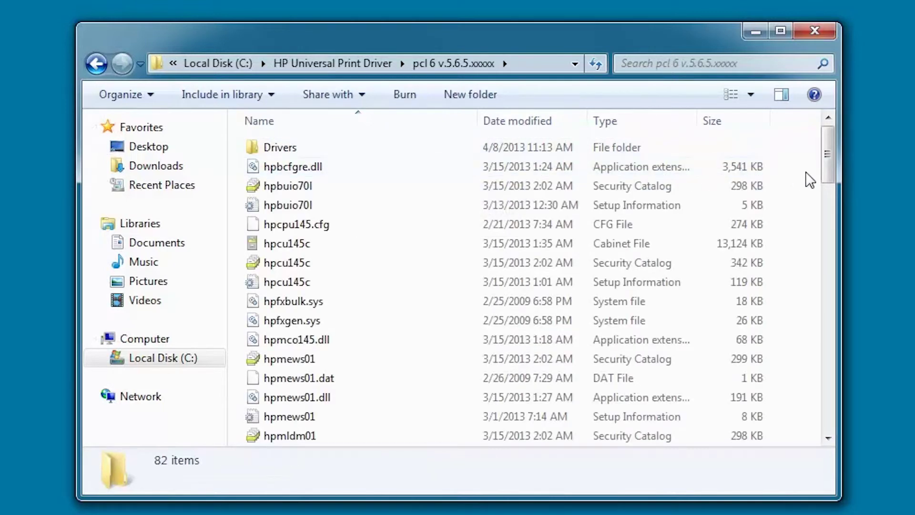
drag(827, 164, 824, 303)
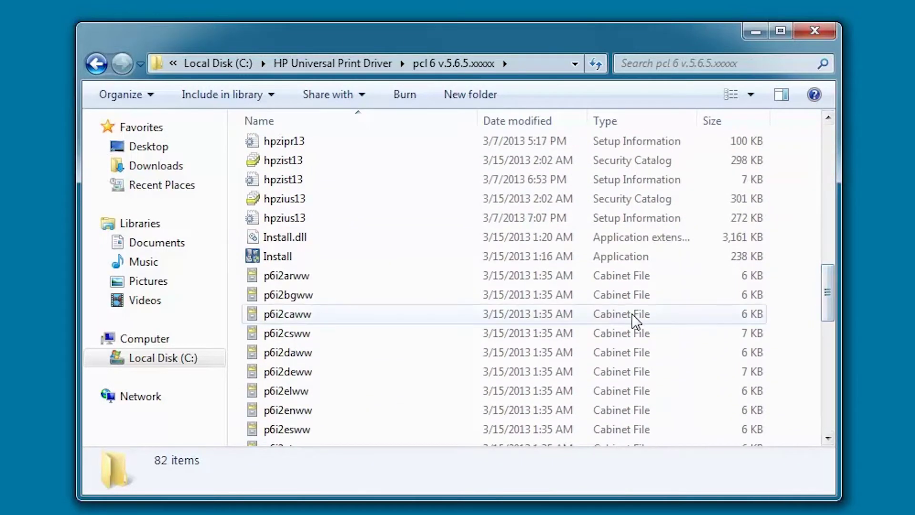
double_click(283, 257)
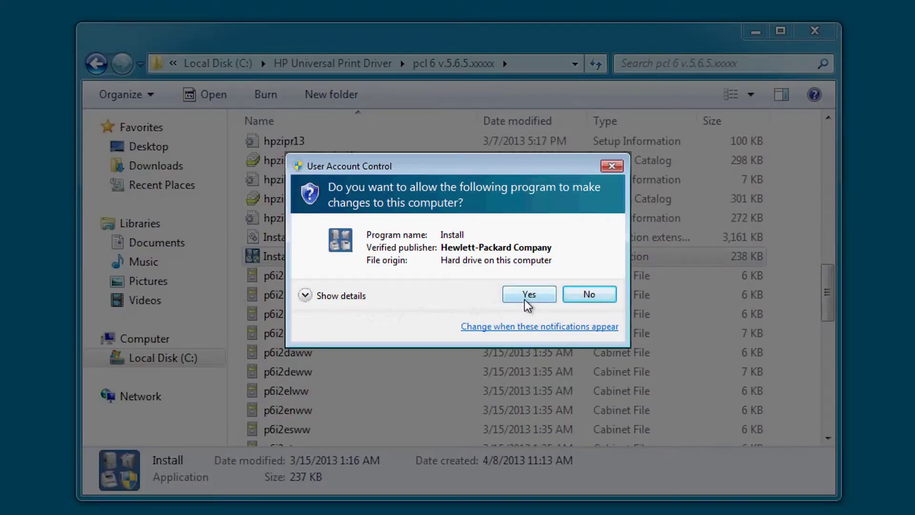
Allow the UAC prompt, accept the license, and install in 'USB mode- Plug and Play' with both options ticked
click(528, 296)
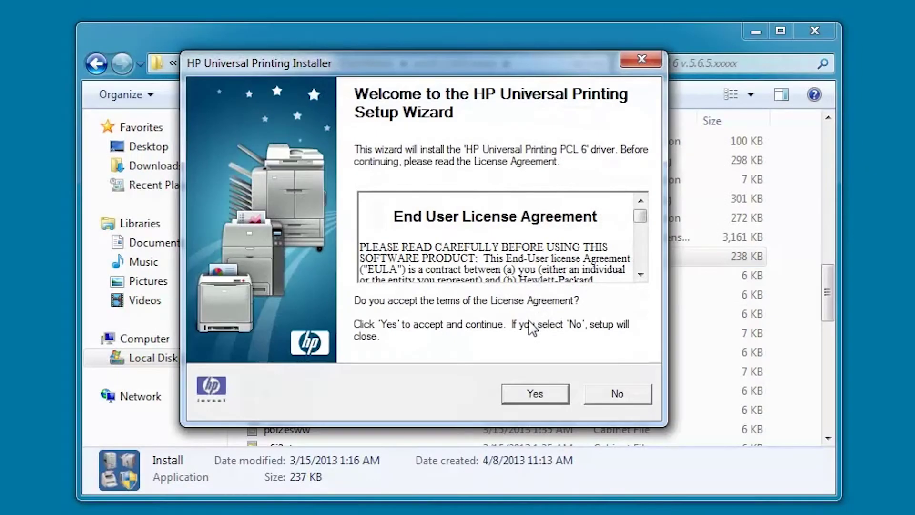
click(535, 393)
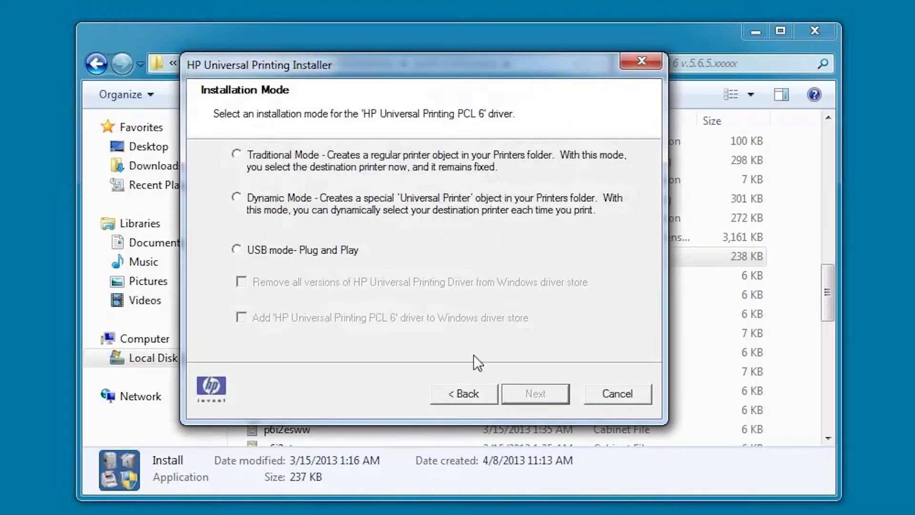
click(237, 250)
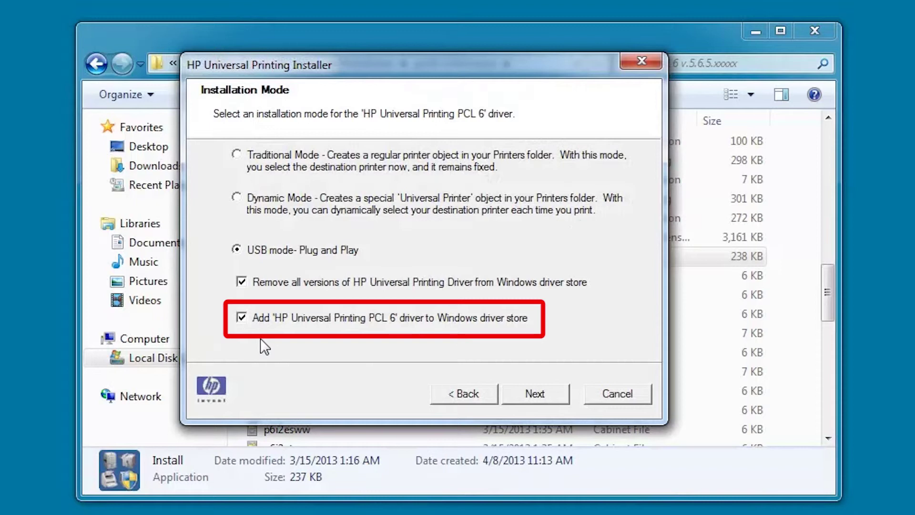
click(532, 401)
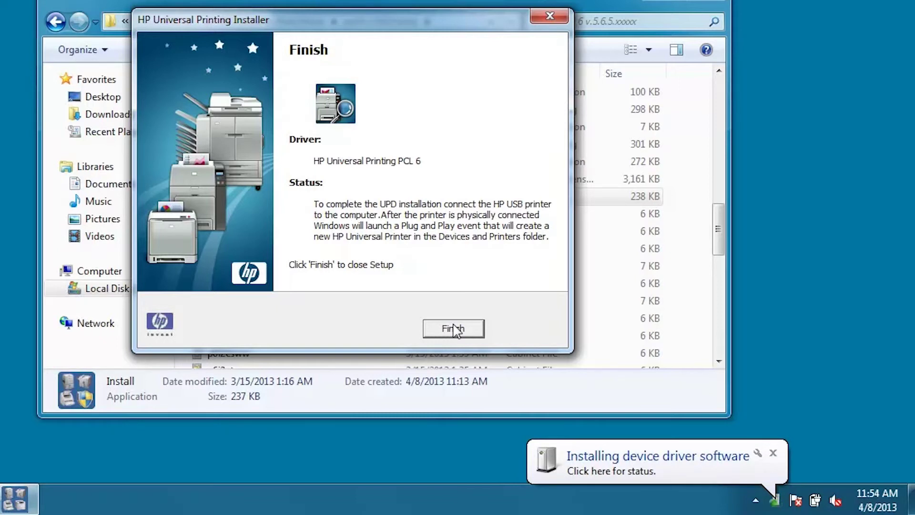
Check the driver installation status, dismiss the device-ready notice, and click Finish
click(615, 471)
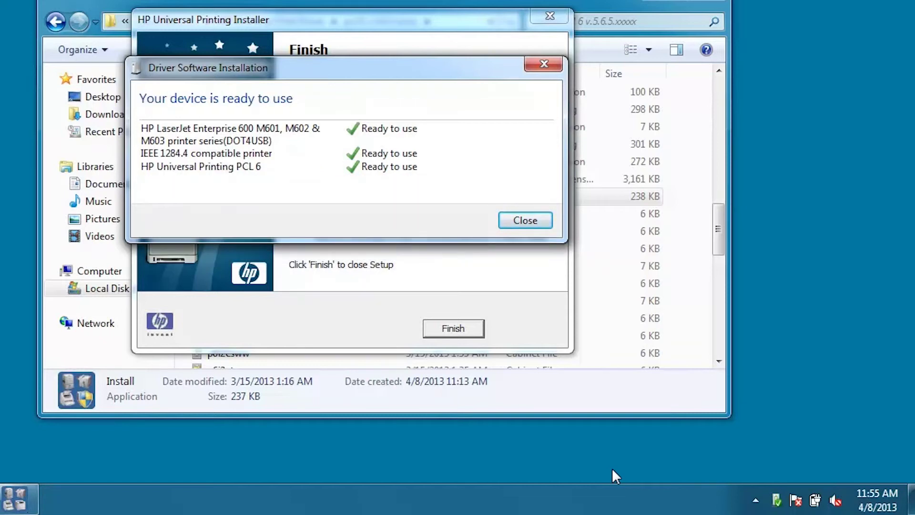
click(525, 220)
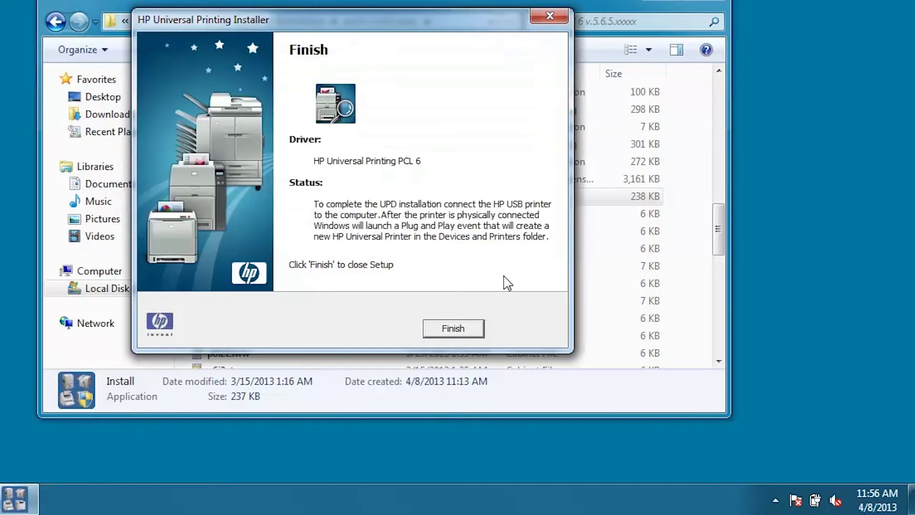
click(453, 328)
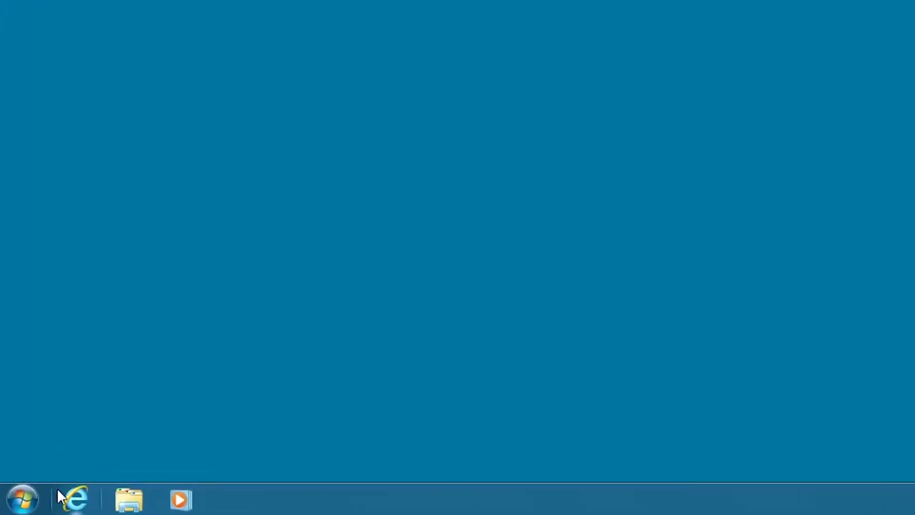
Open Devices and Printers from the Start menu
click(25, 504)
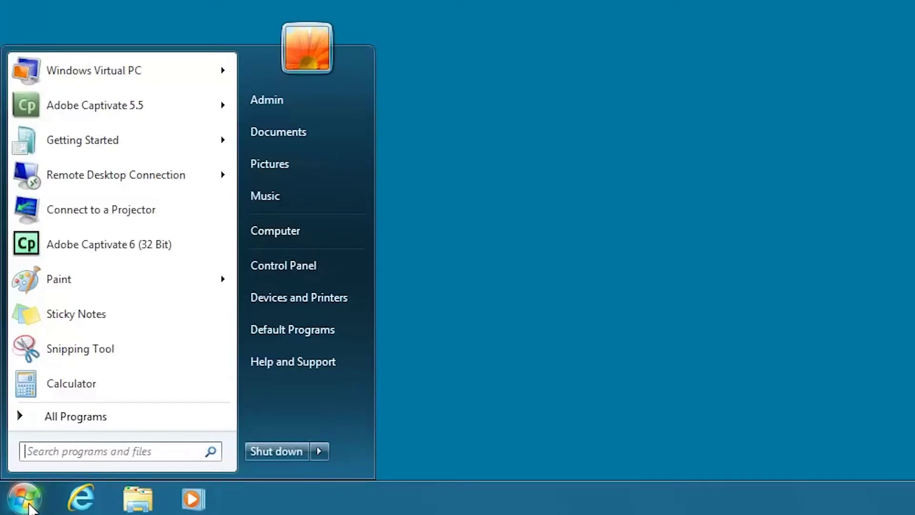
click(294, 305)
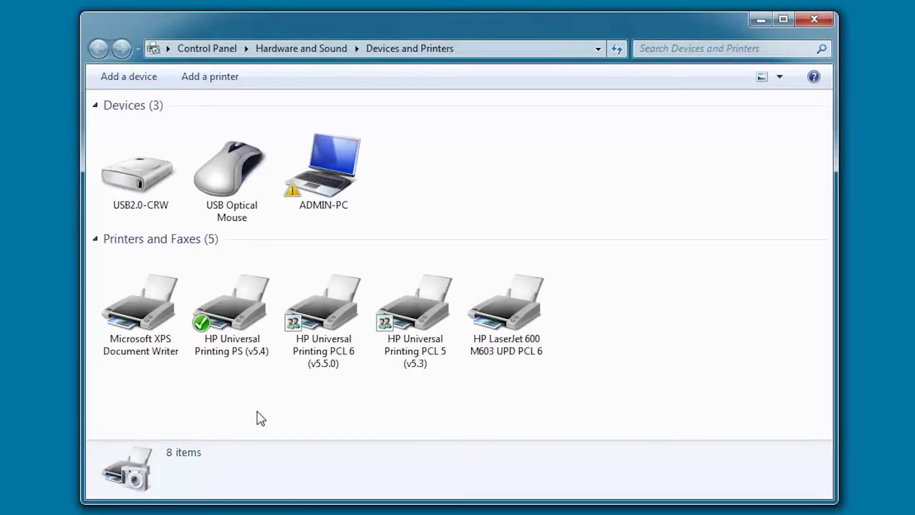
Check the HP LaserJet 600 printer's PCL 6 driver on its Advanced and About property tabs
right_click(500, 355)
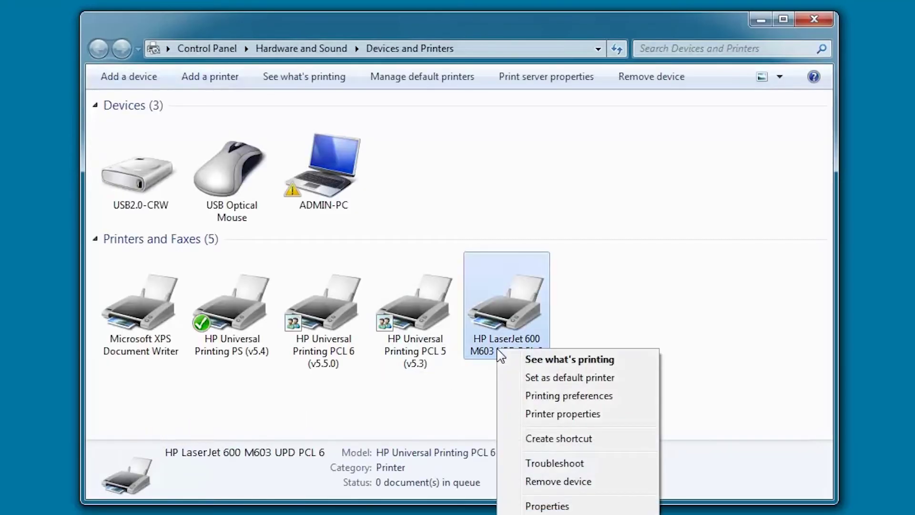
click(558, 423)
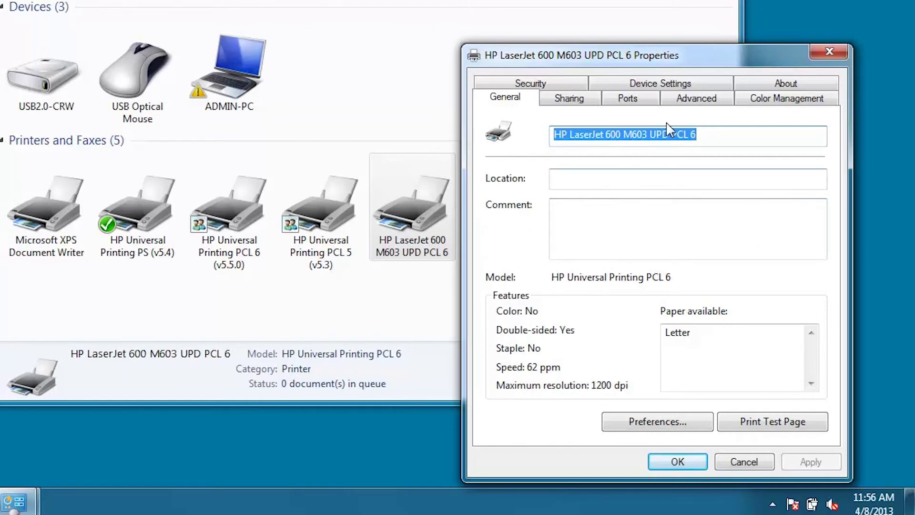
click(688, 107)
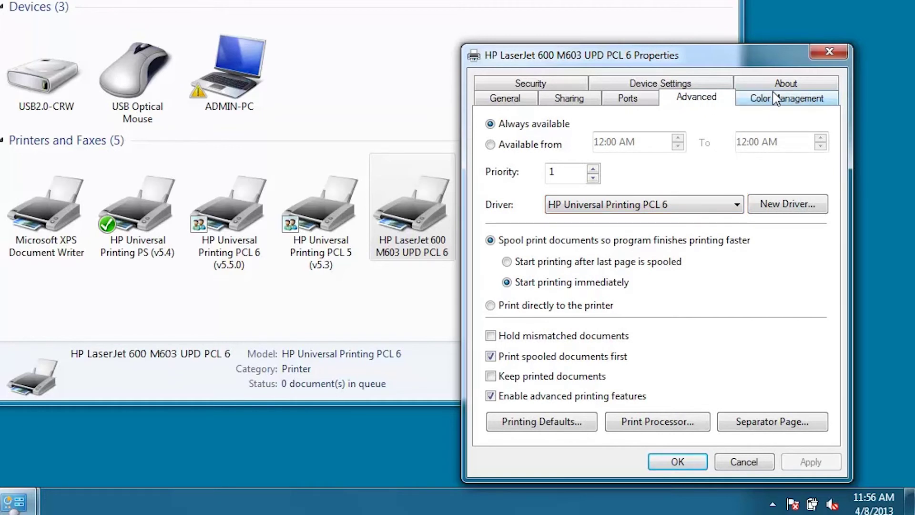
click(787, 91)
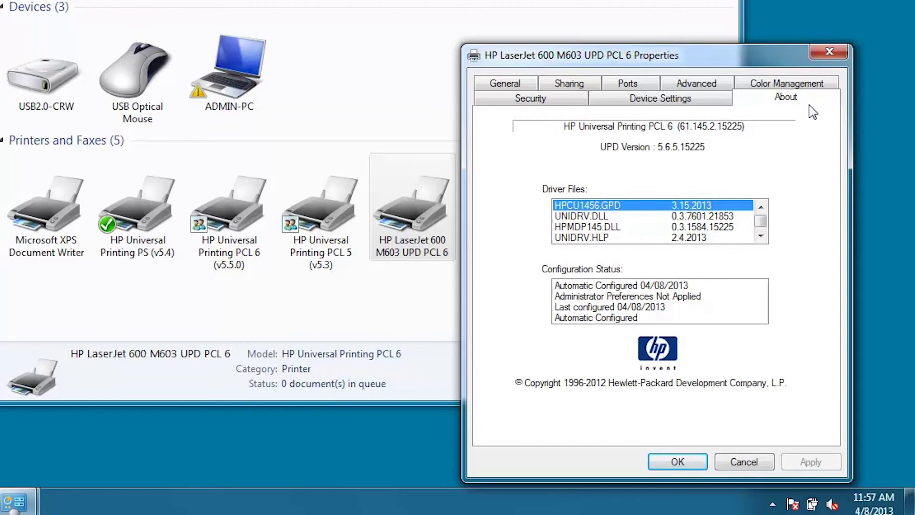
Print a test page from the General tab and close Devices and Printers
click(504, 87)
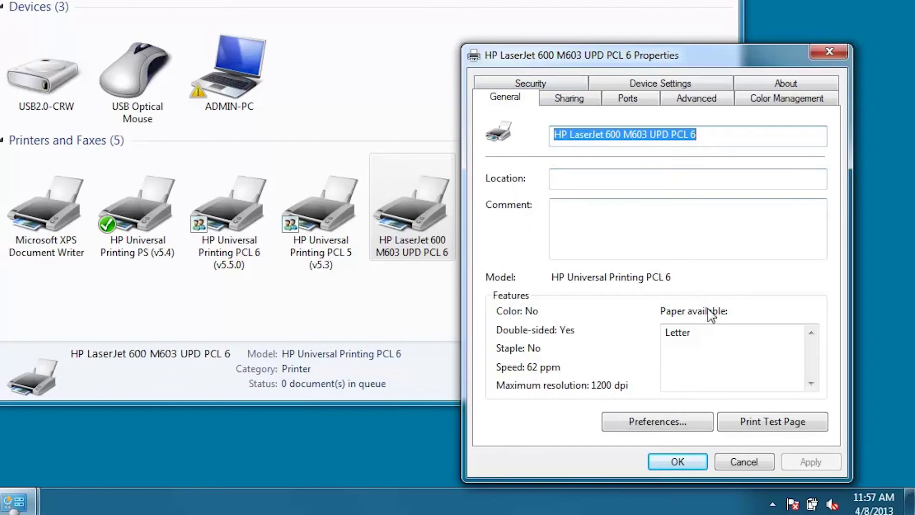
click(769, 428)
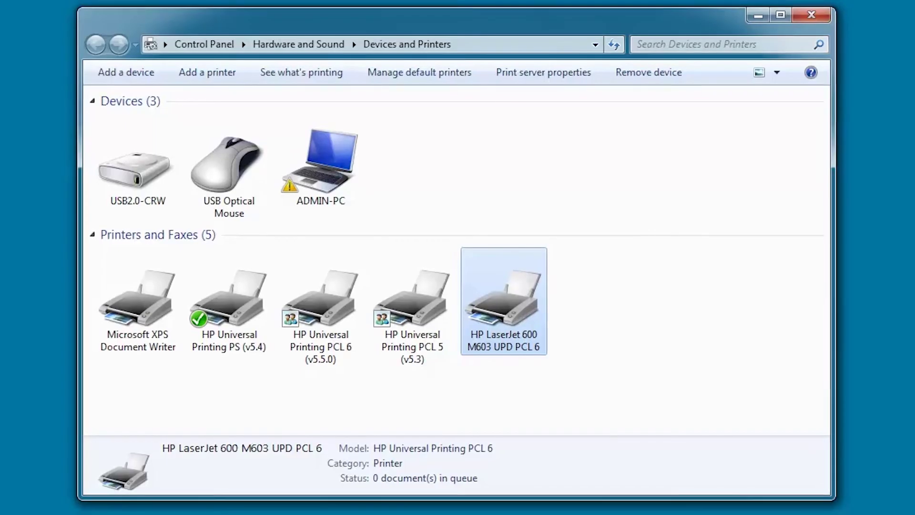
click(814, 14)
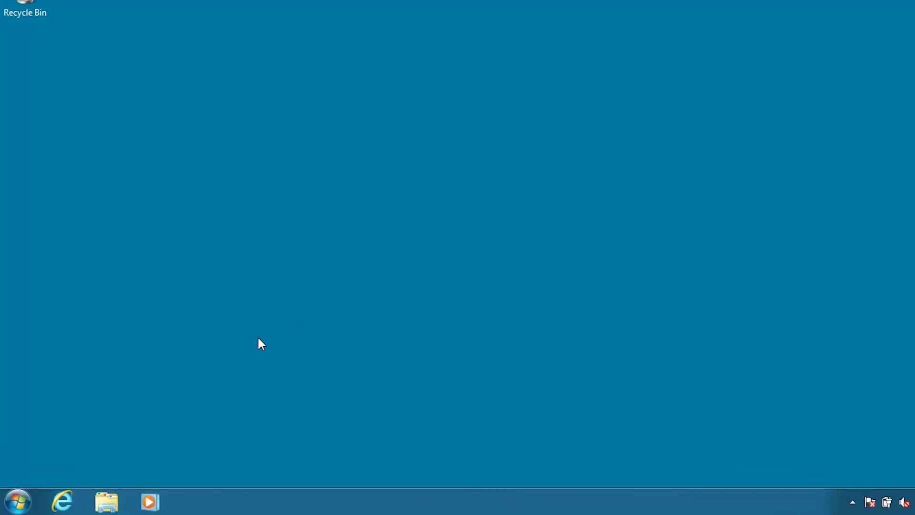
Go to the Windows Update page in Control Panel via the Start menu
click(22, 506)
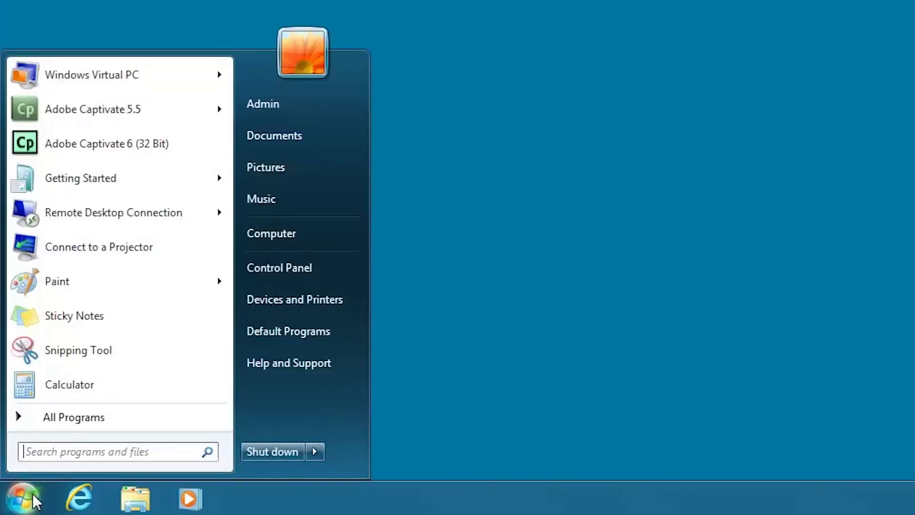
click(292, 278)
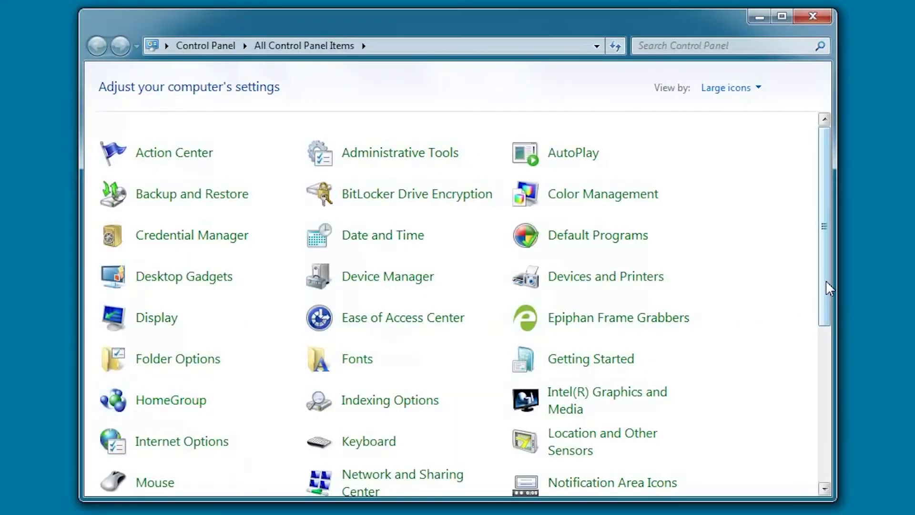
drag(828, 288, 813, 453)
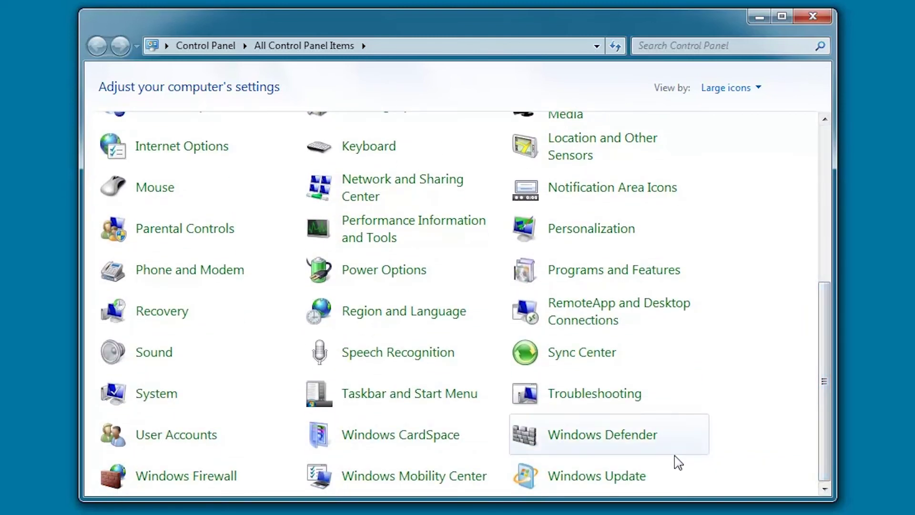
click(628, 483)
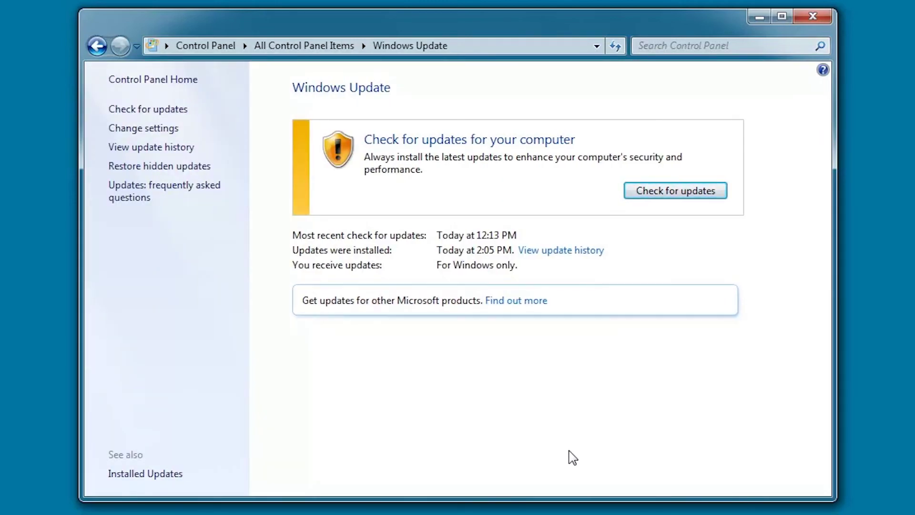
Set important updates to 'Install updates automatically (recommended)' and save
click(175, 135)
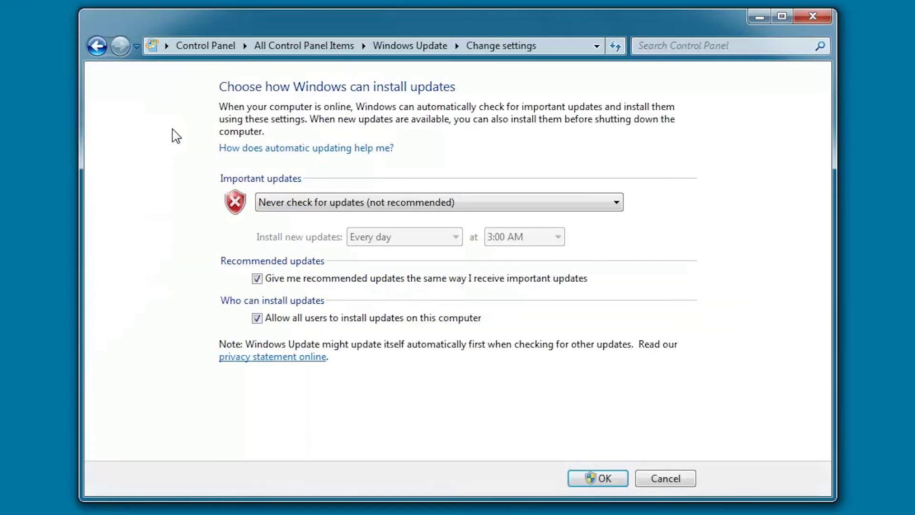
click(621, 208)
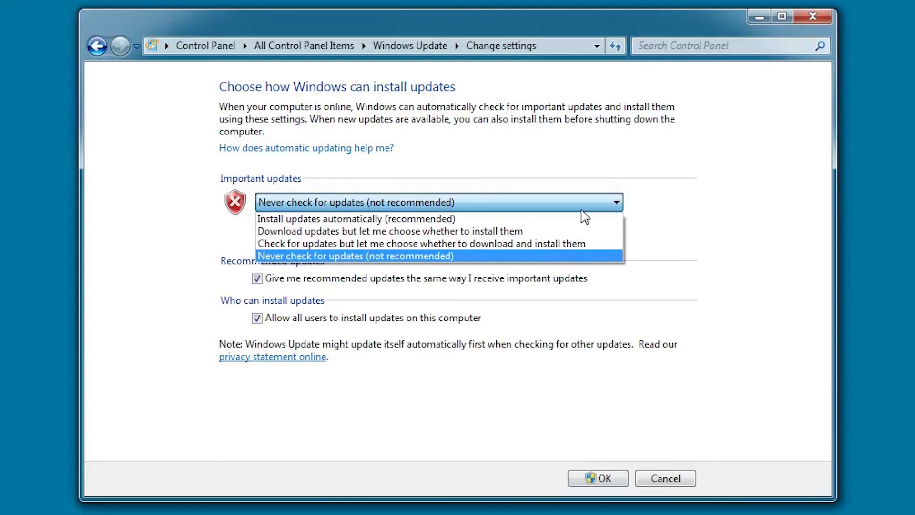
click(455, 220)
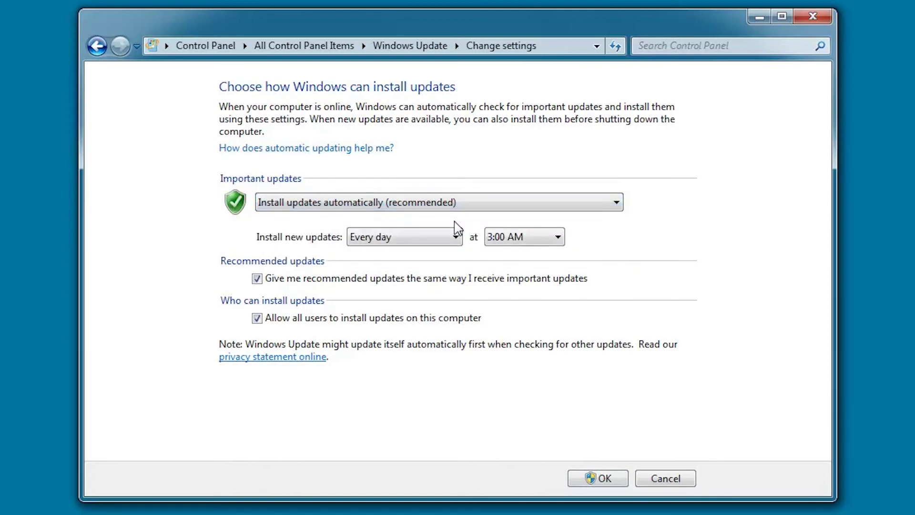
click(600, 481)
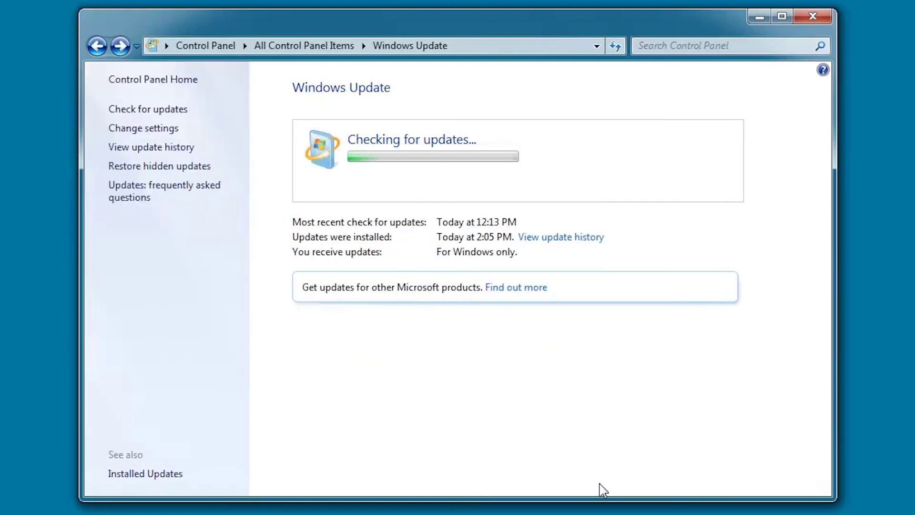